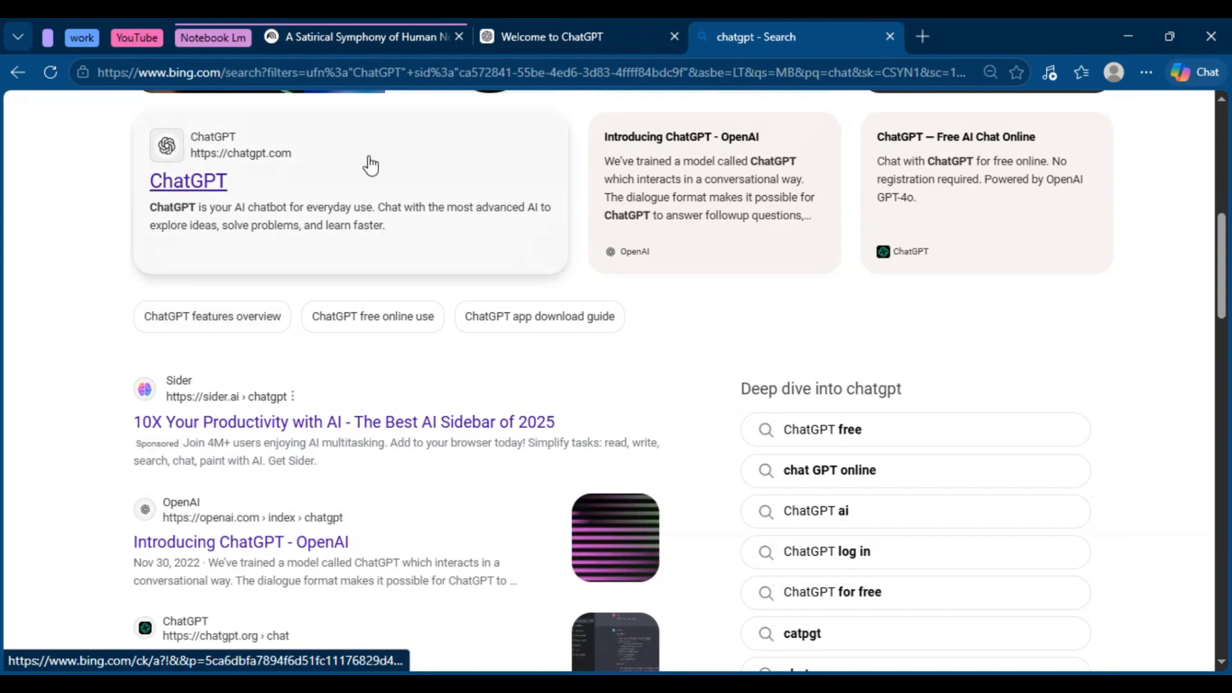
Switch to the open ChatGPT conversation and send the prompt "explain music history in short"
left_click(522, 24)
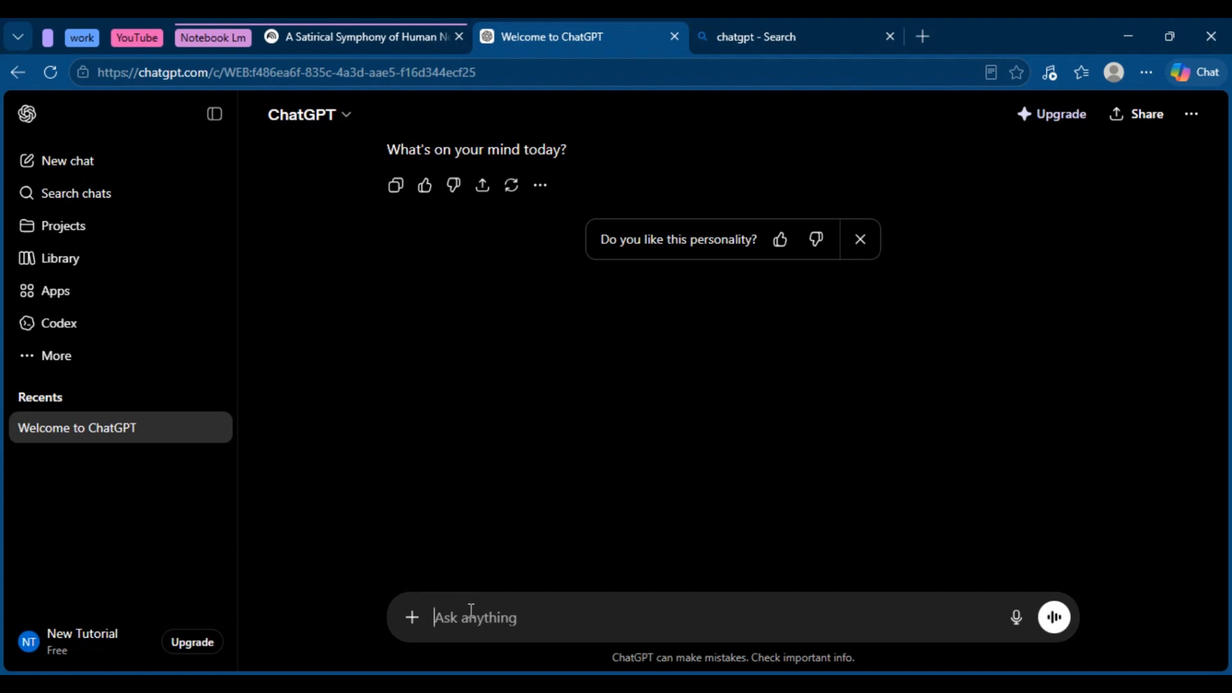
type("w")
key("BackSpace")
type("explain music his")
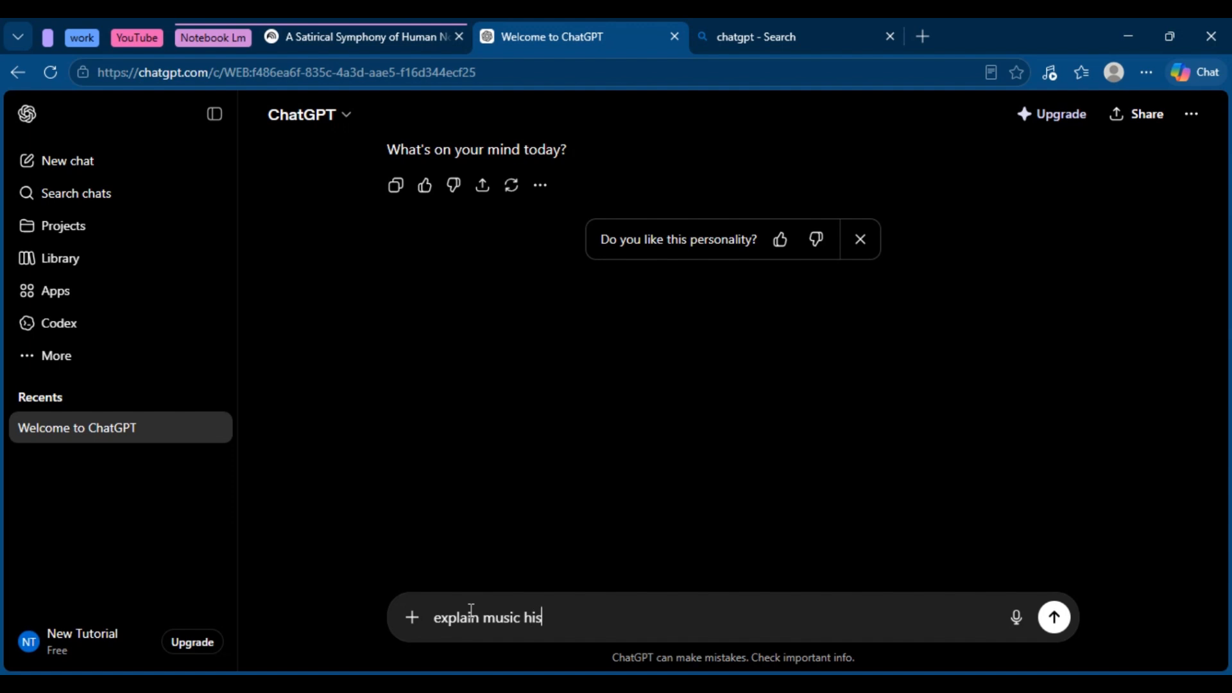
type("tory in short")
key("Return")
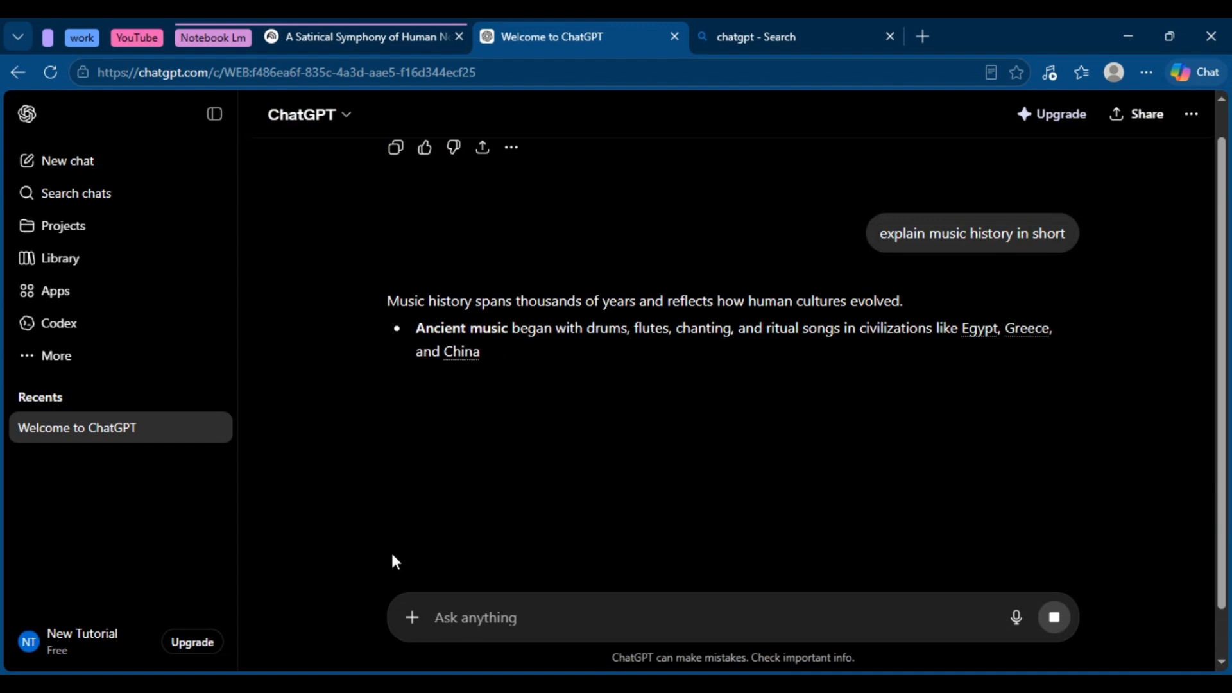
Go to the end of the music history answer, stop the generation and copy the whole response
left_click_drag(1226, 255, 1199, 570)
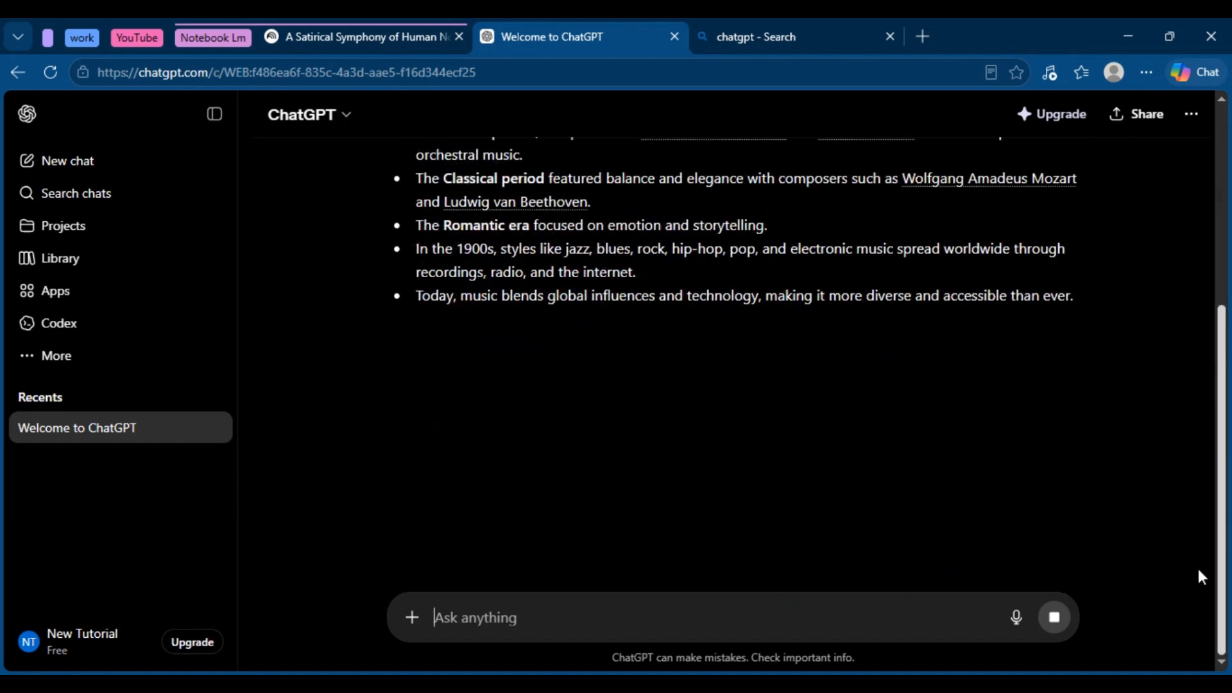
left_click(1055, 617)
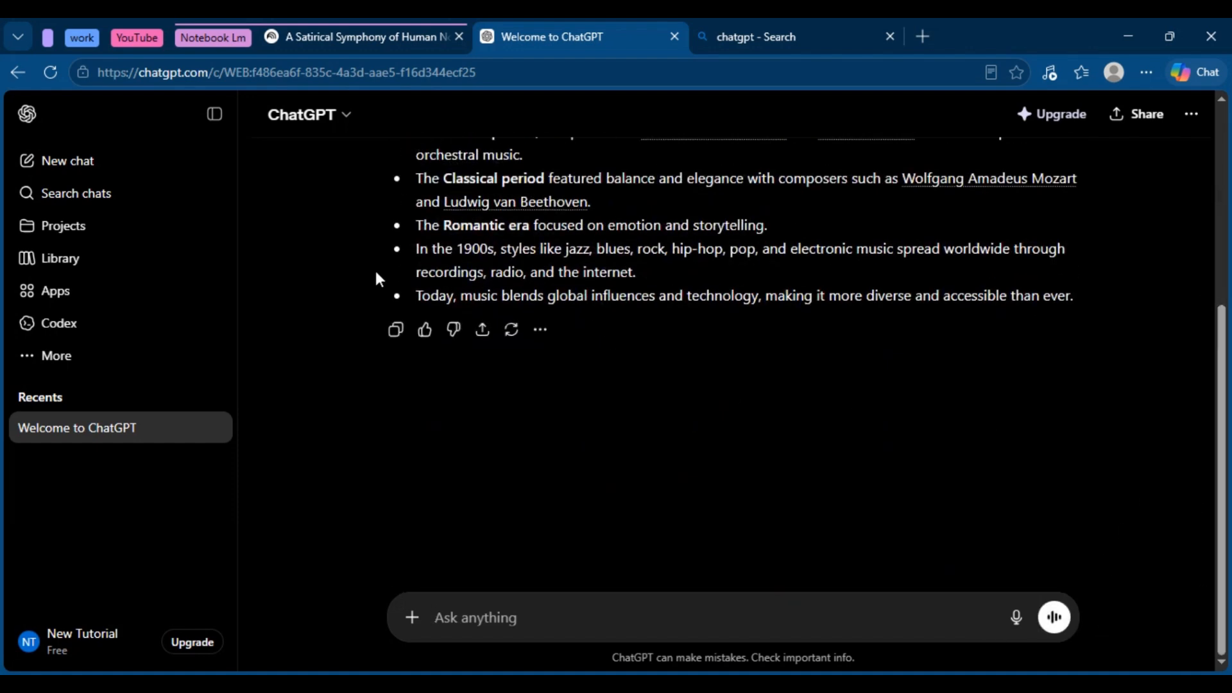
left_click(394, 331)
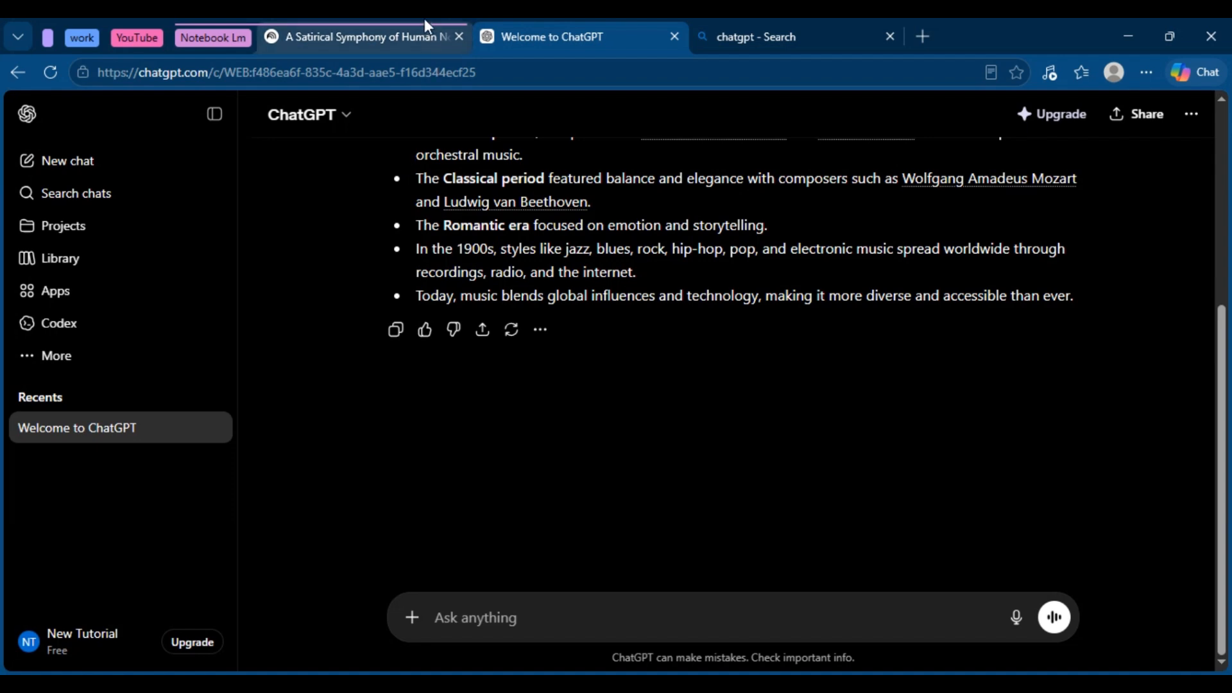
Switch to NotebookLM and create a new notebook, dismissing its initial source dialog
left_click(351, 36)
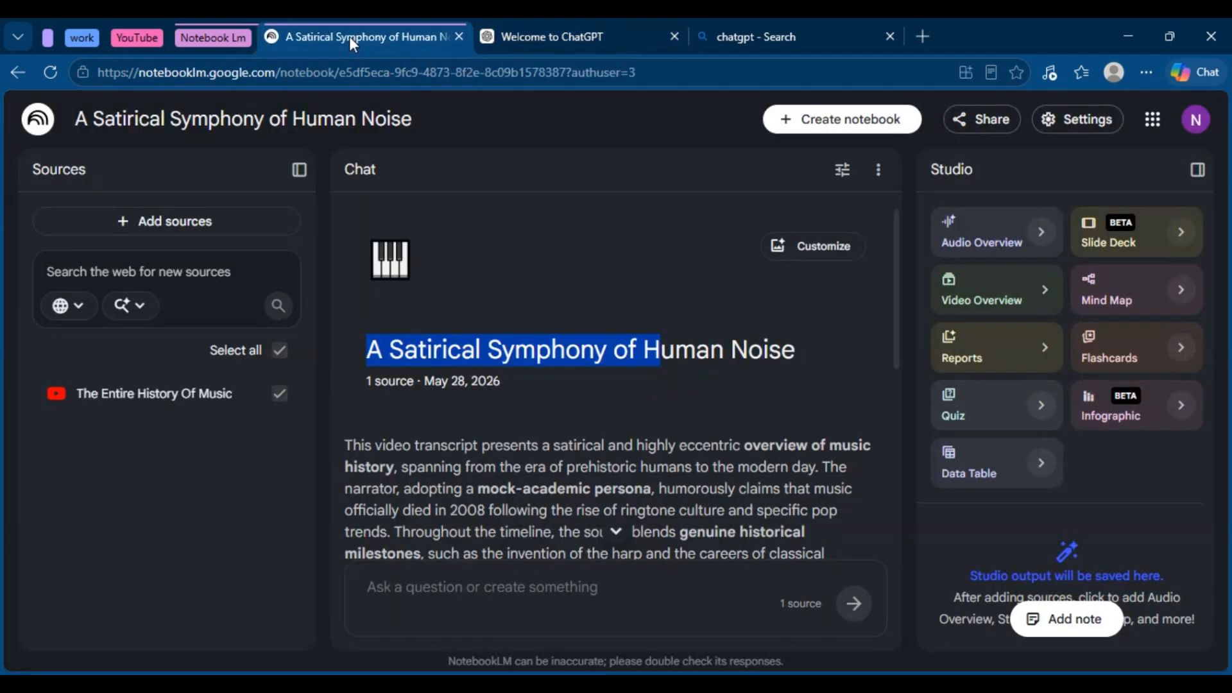
left_click(836, 120)
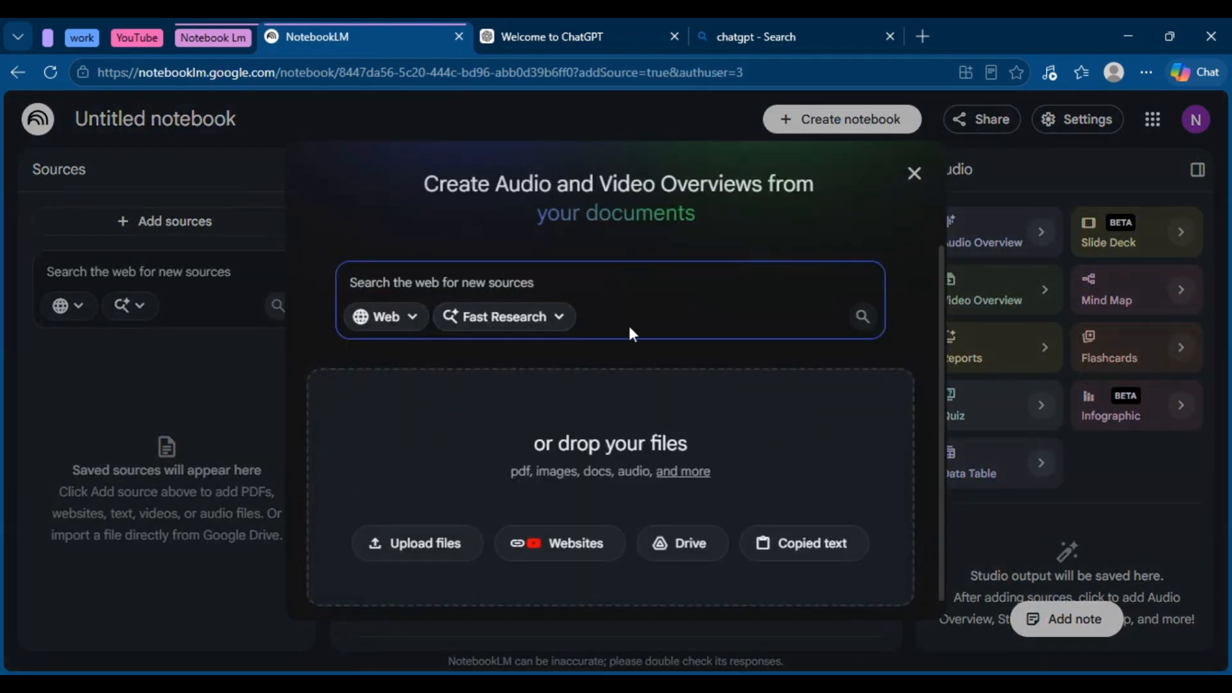
left_click(915, 174)
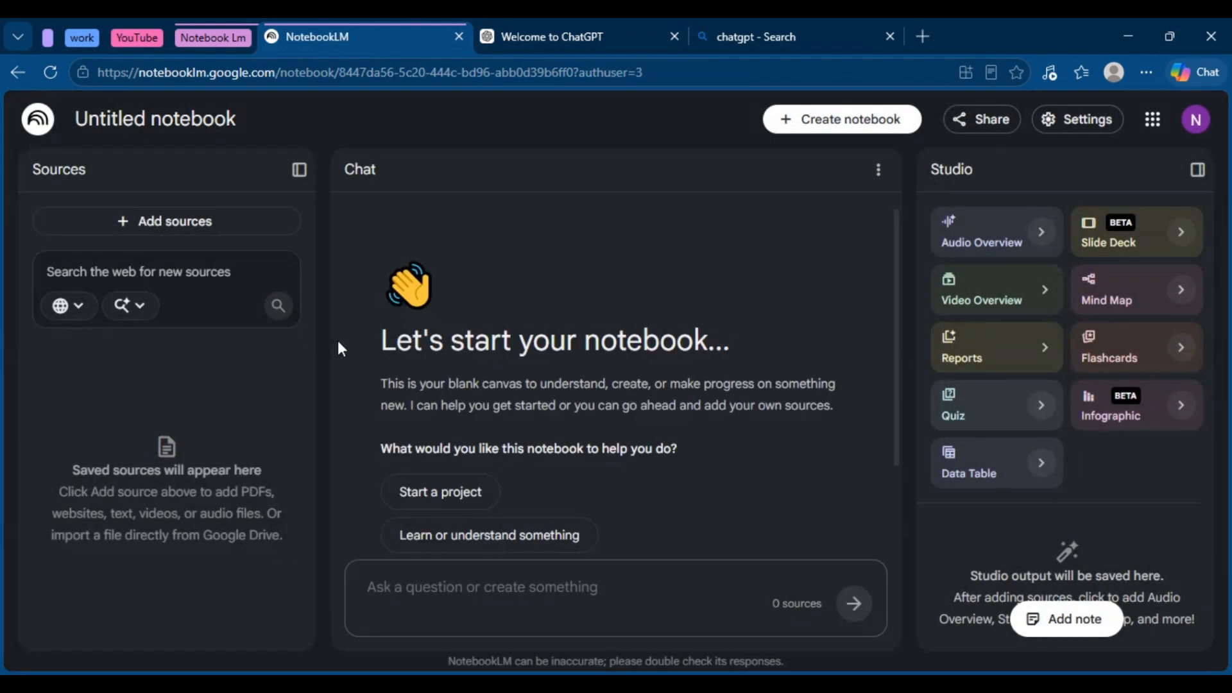
Add the copied music history answer to the new notebook as a copied-text source and view the generated summary
left_click(216, 224)
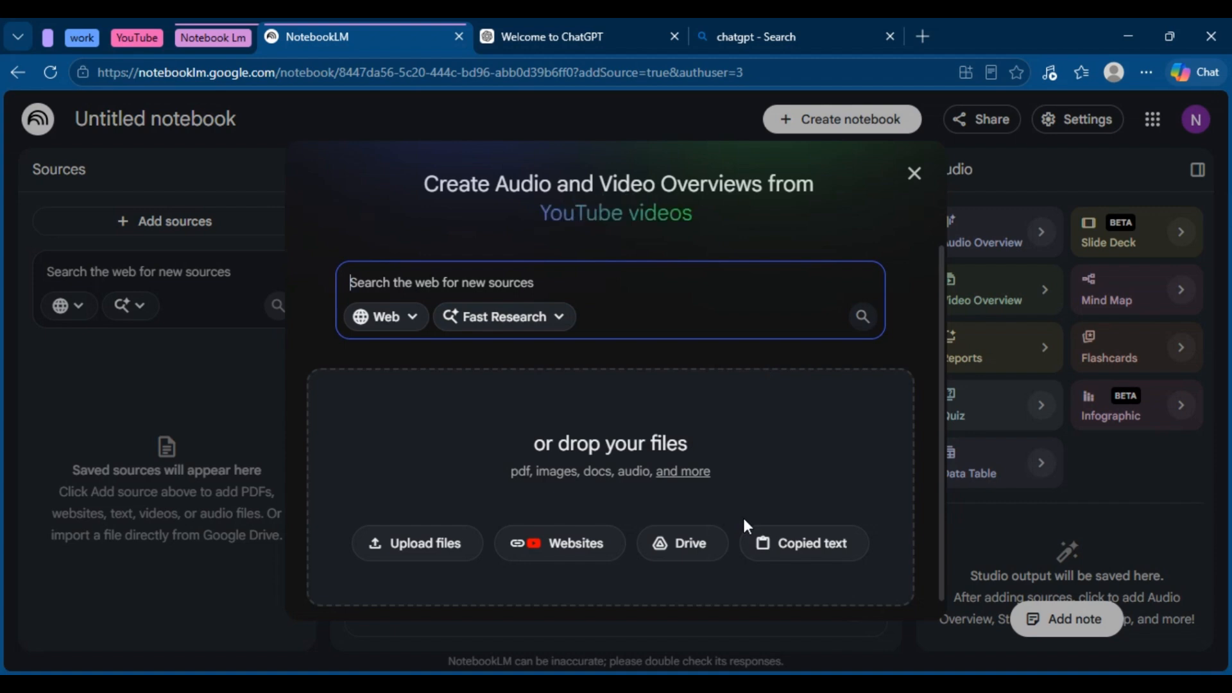
left_click(802, 545)
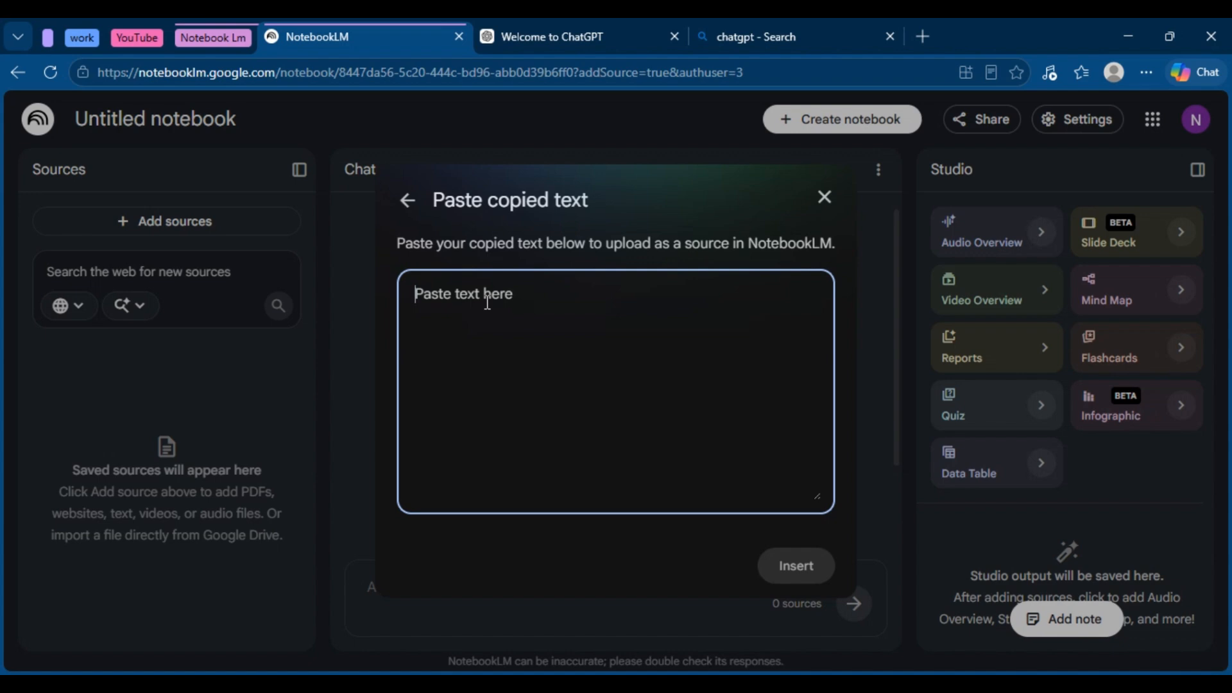
key("ctrl+v")
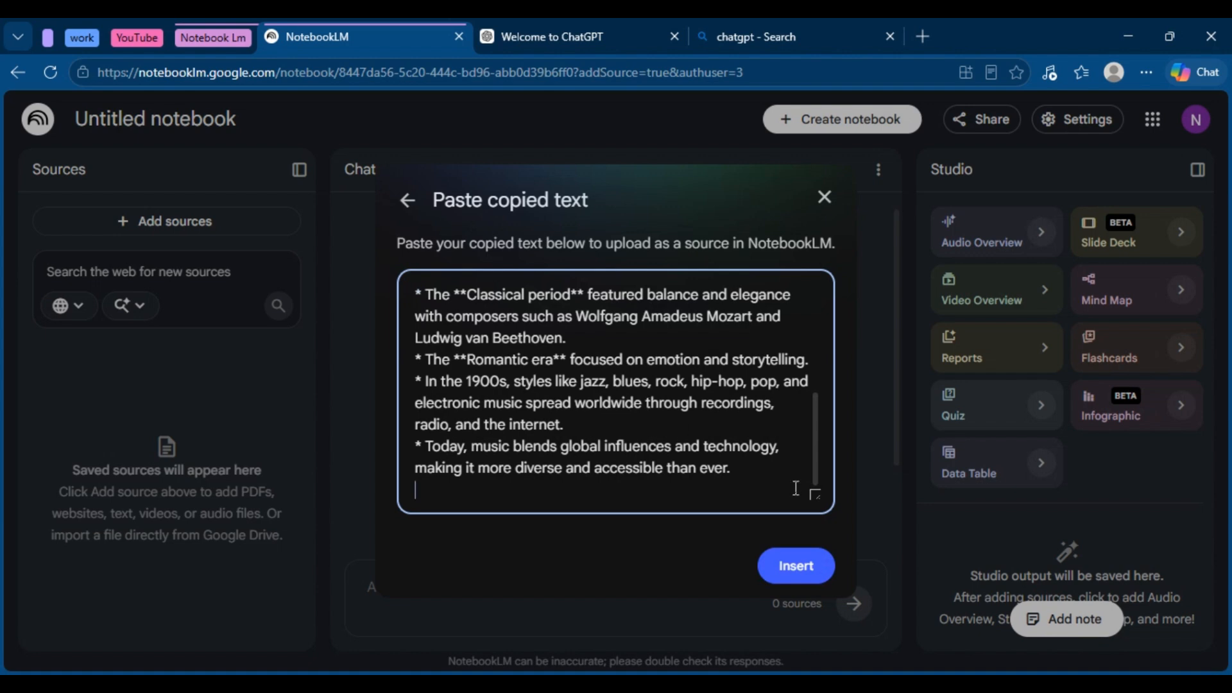
left_click(783, 573)
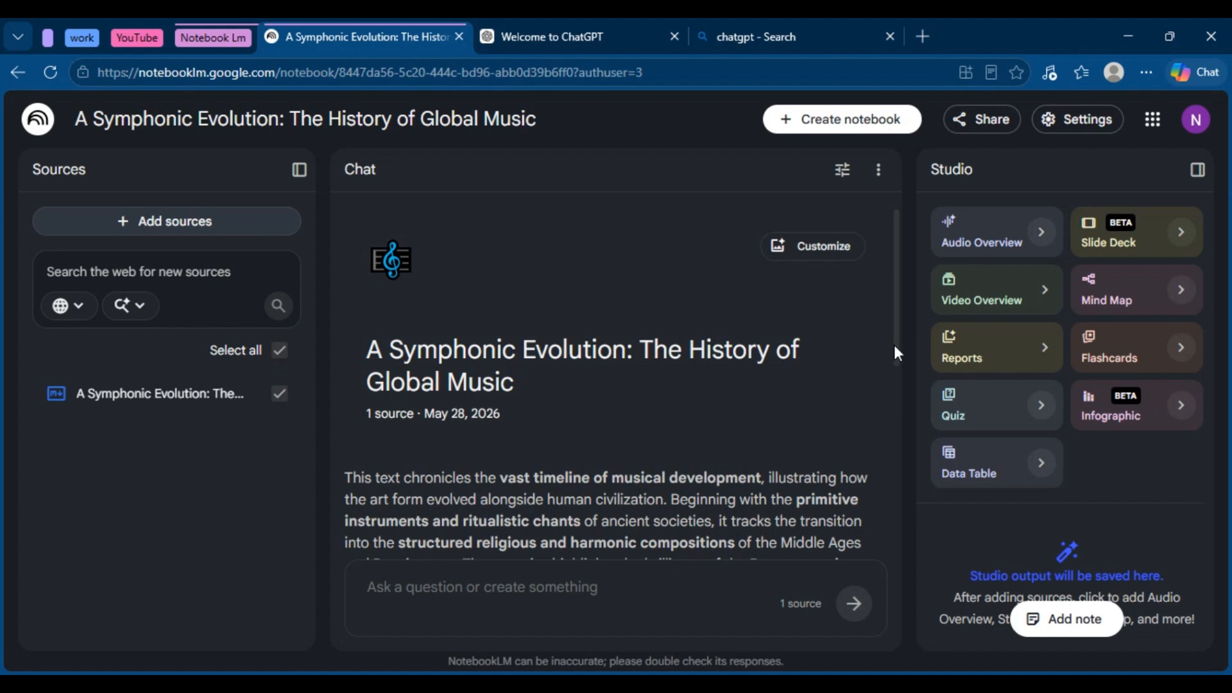
mouse_move(895, 345)
left_mouse_down()
mouse_move(903, 455)
mouse_move(893, 311)
mouse_move(897, 510)
mouse_move(892, 329)
left_mouse_up()
left_click_drag(898, 352, 896, 396)
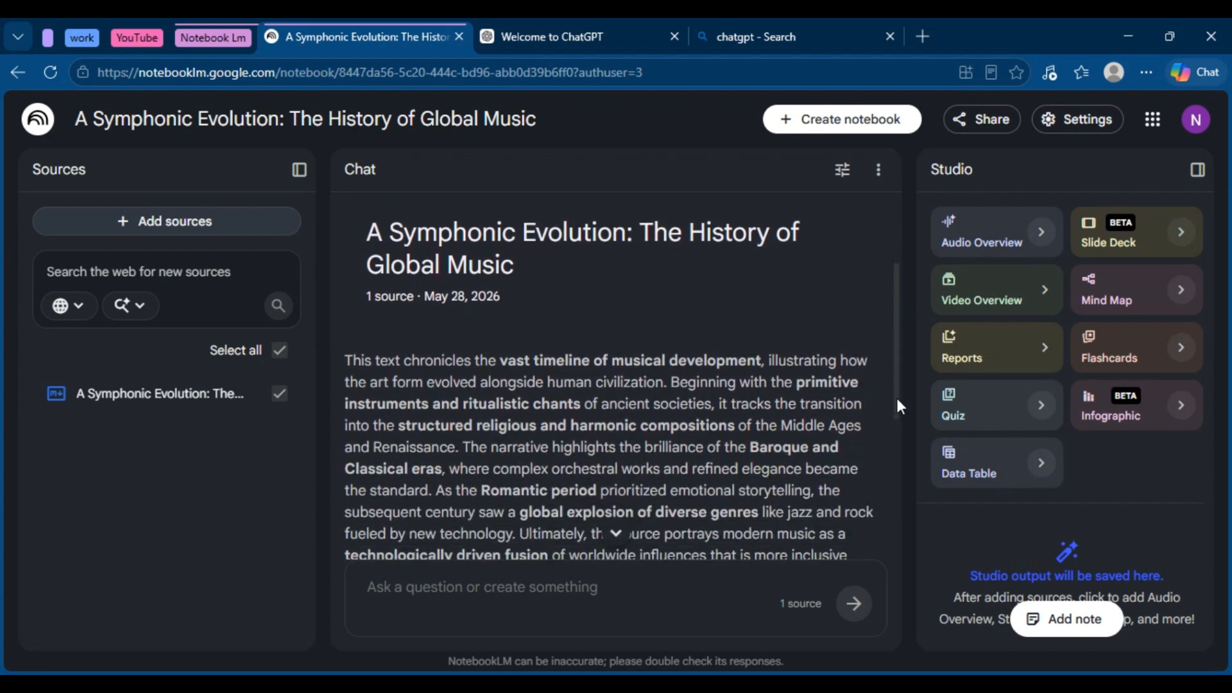
Switch to ChatGPT, ask "whats older jazz or rock" and copy the response
left_click(585, 20)
left_click(509, 614)
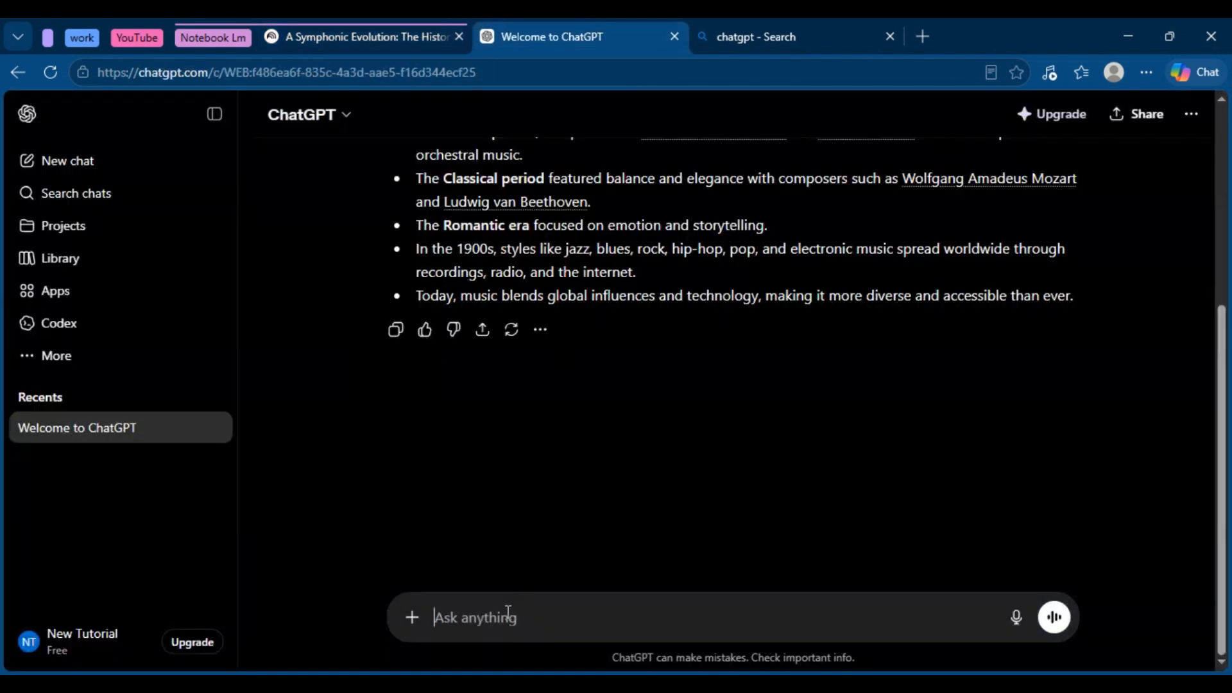
type("whats")
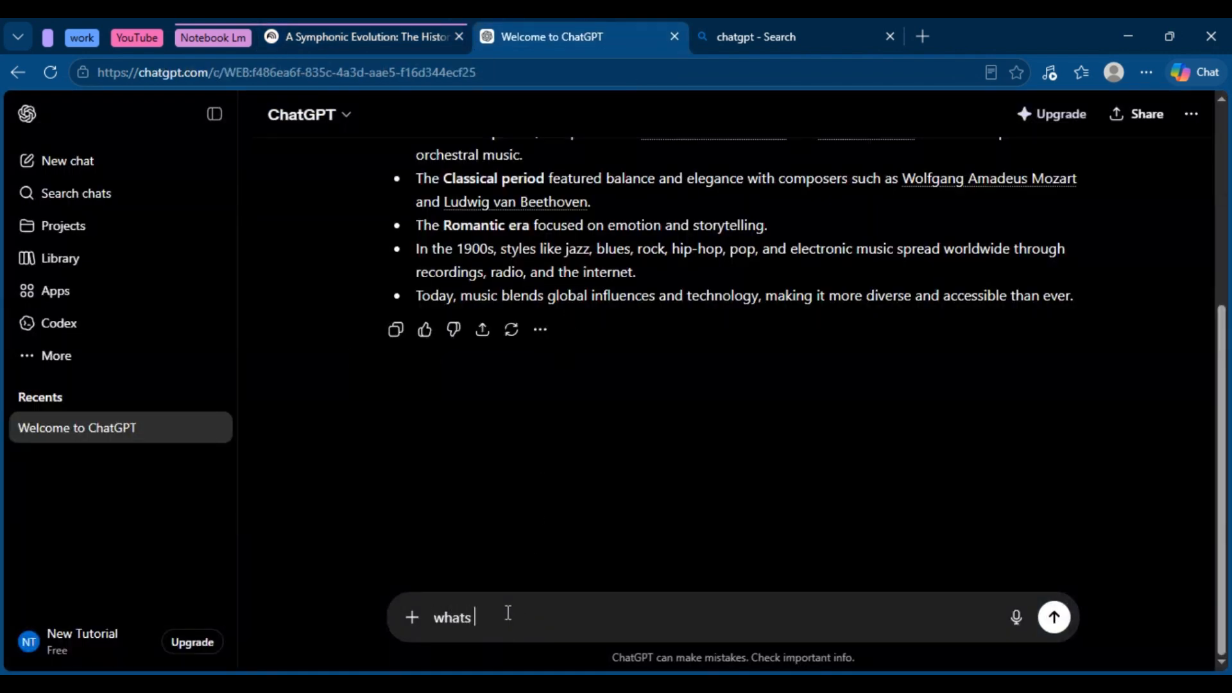
type(" older jazz or ")
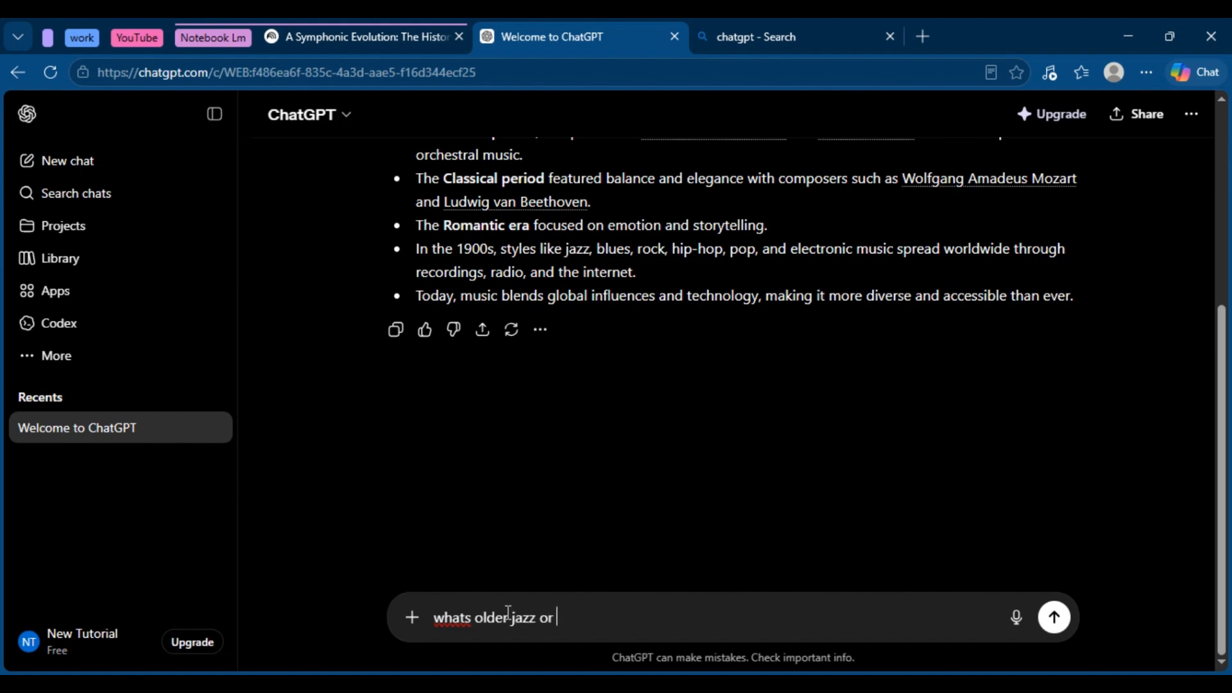
type("rock")
key("Return")
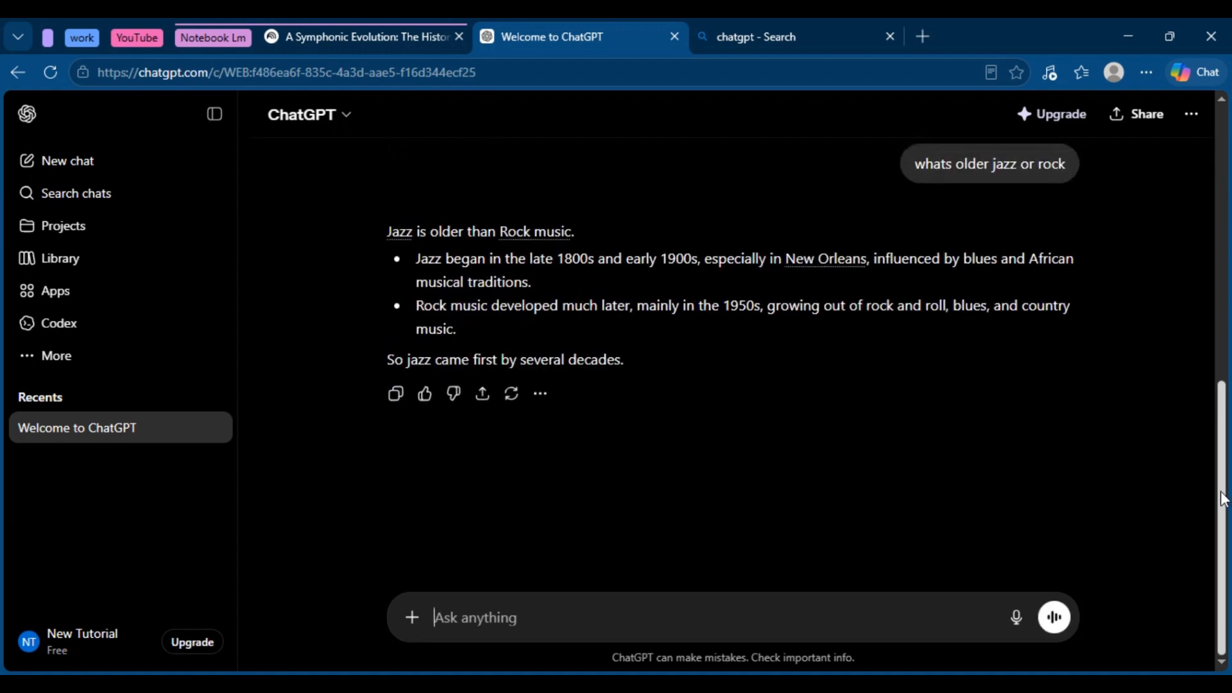
left_click(396, 393)
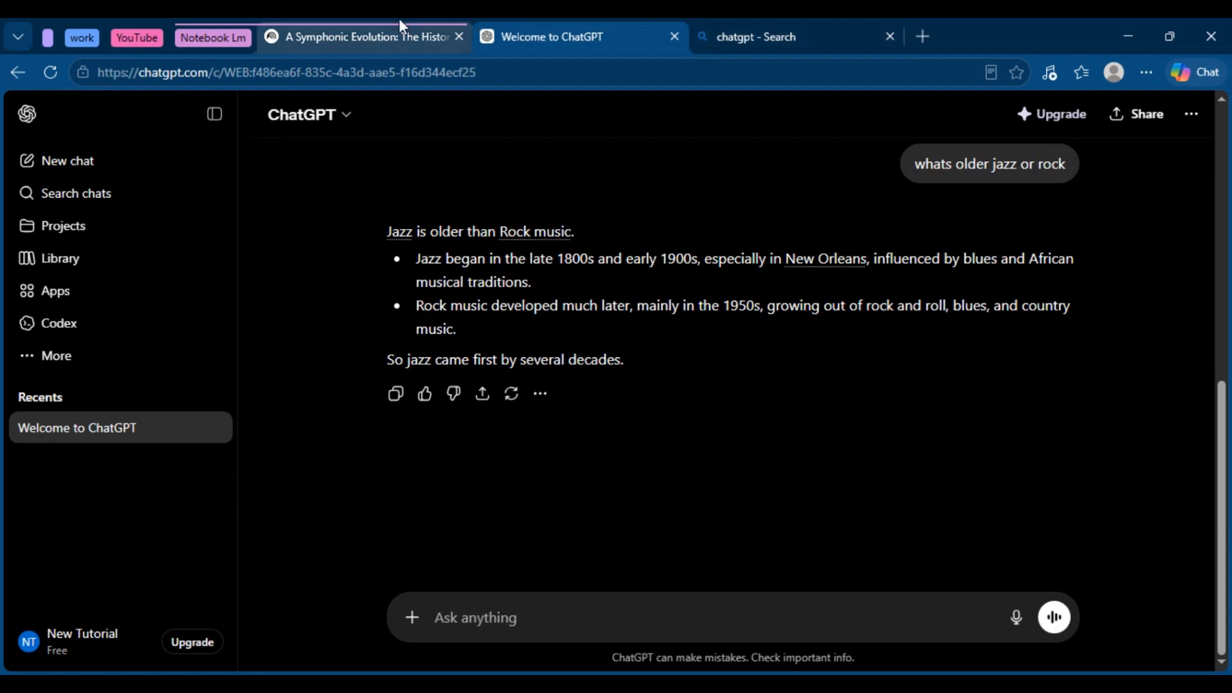
Switch to NotebookLM, insert the copied jazz and rock answer as a second copied-text source and look through the notebook summary
left_click(390, 36)
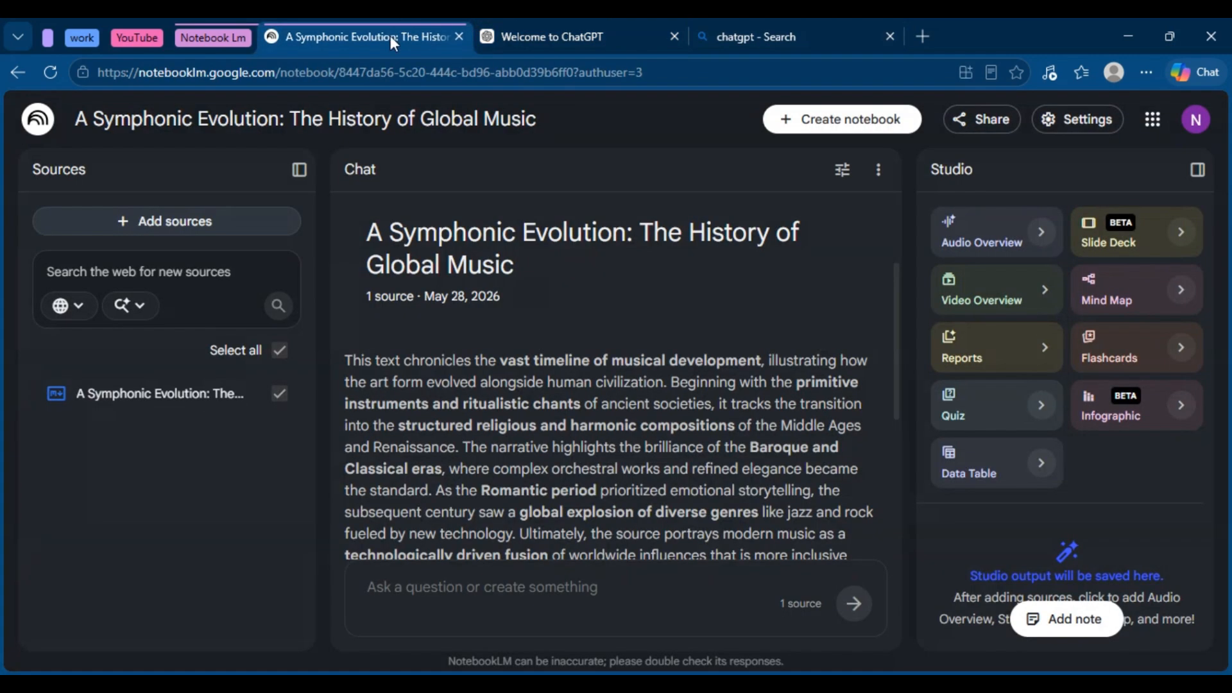
left_click(193, 221)
left_click(788, 543)
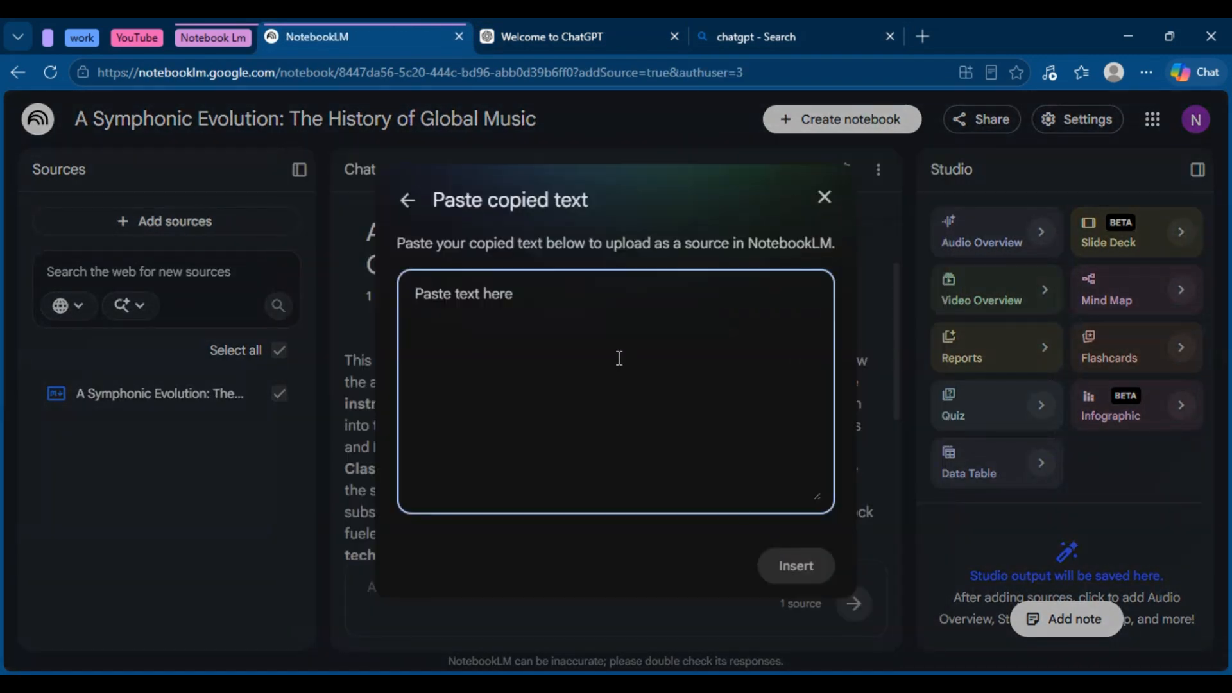
key("ctrl+v")
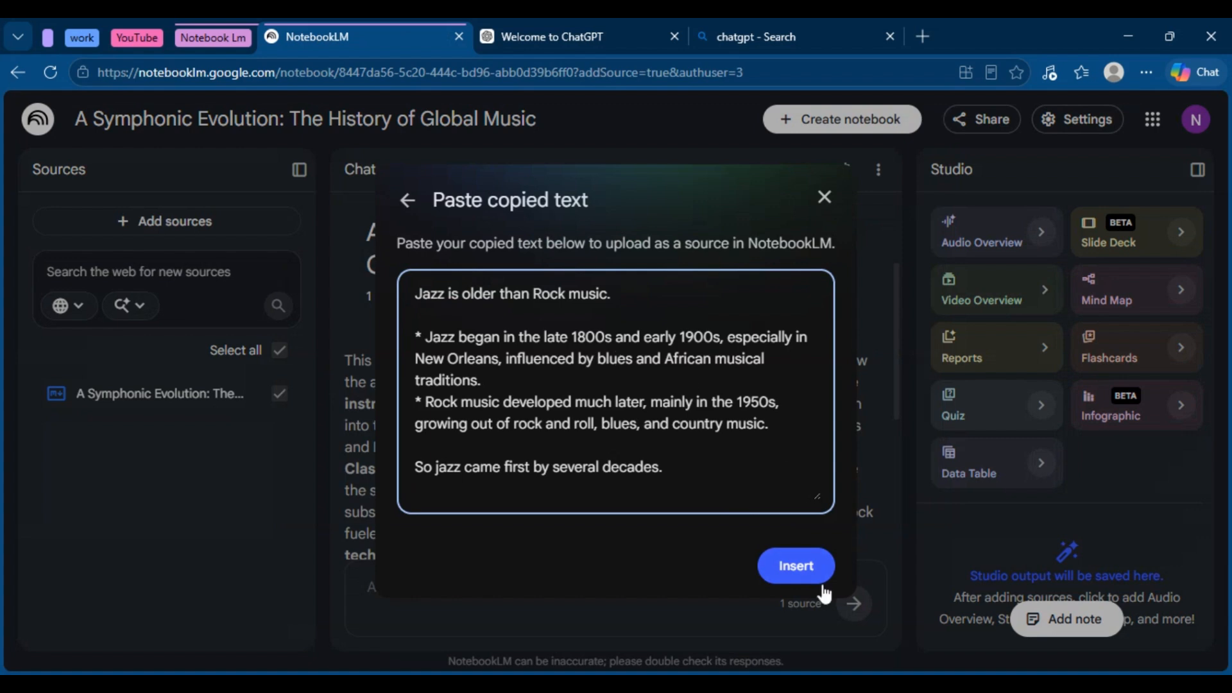
left_click(804, 573)
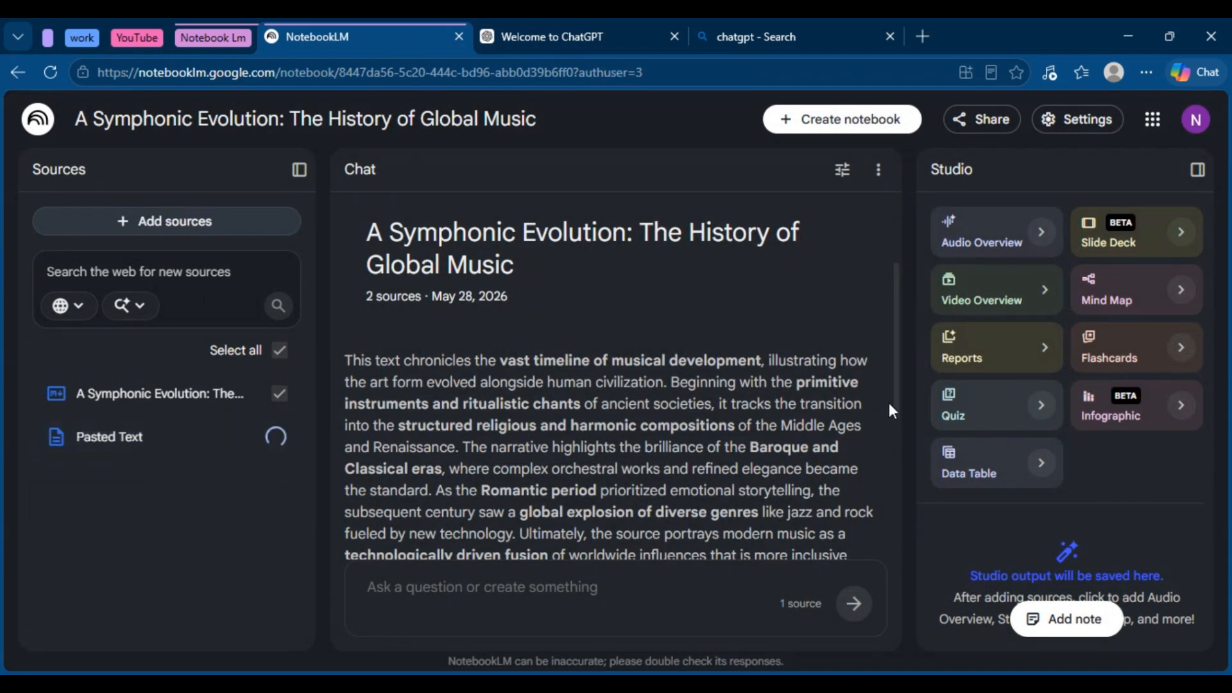
scroll(896, 428, "down", 1)
left_click_drag(896, 429, 902, 590)
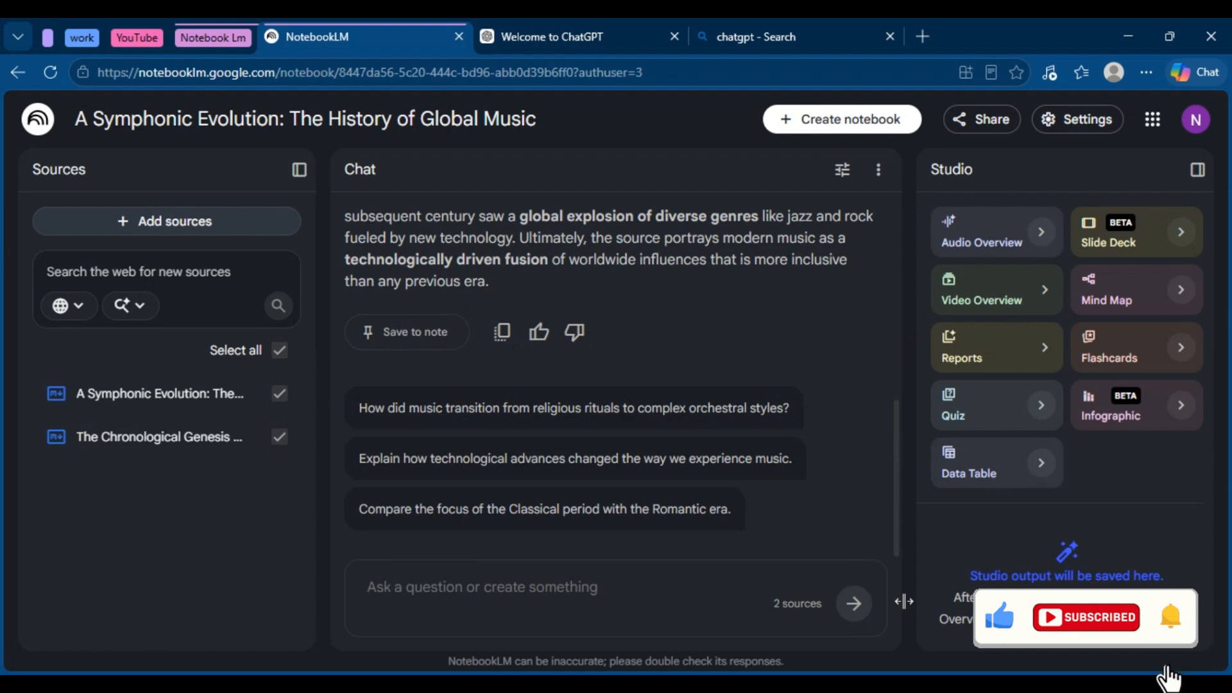